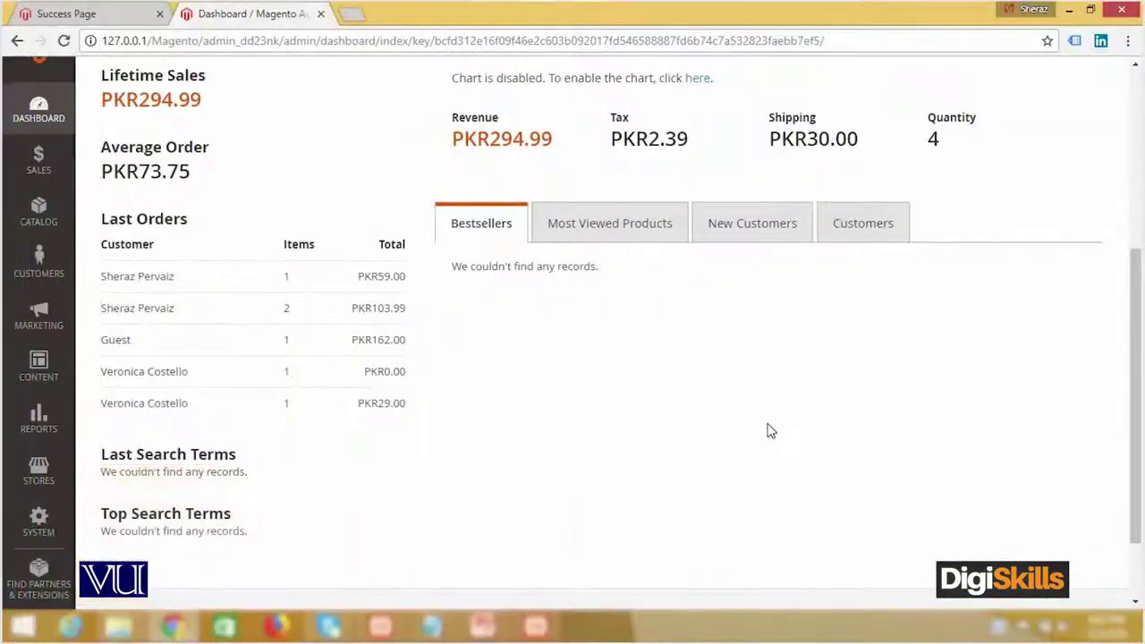
- Check the dashboard's PKR294.99 lifetime sales, then go to the Sales pages
scroll(753, 421, up, 4)
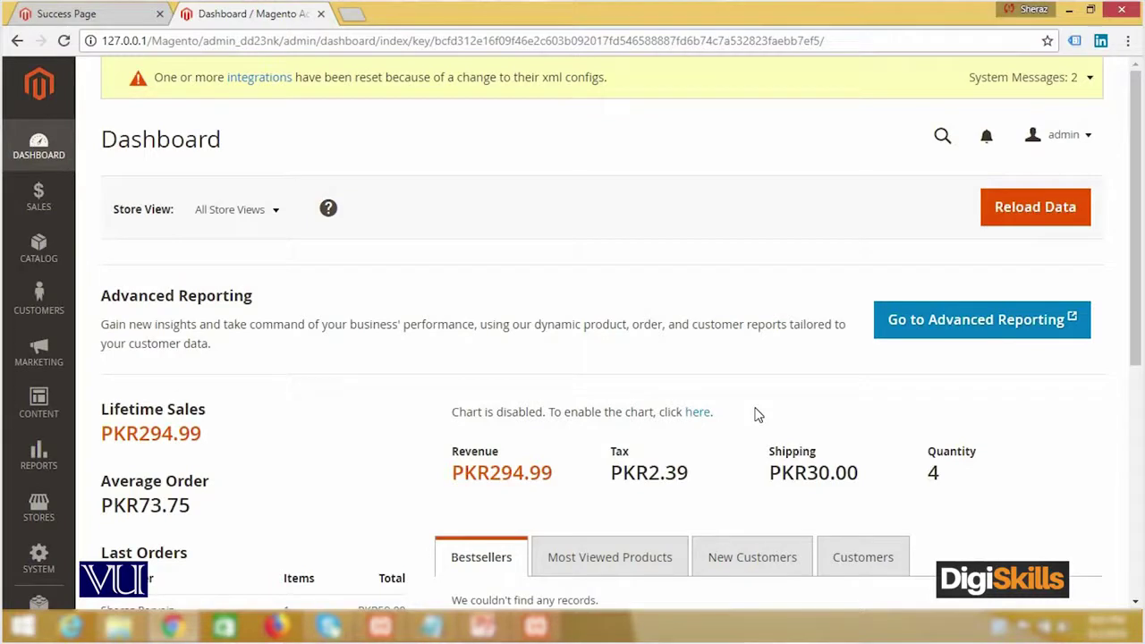
click(39, 206)
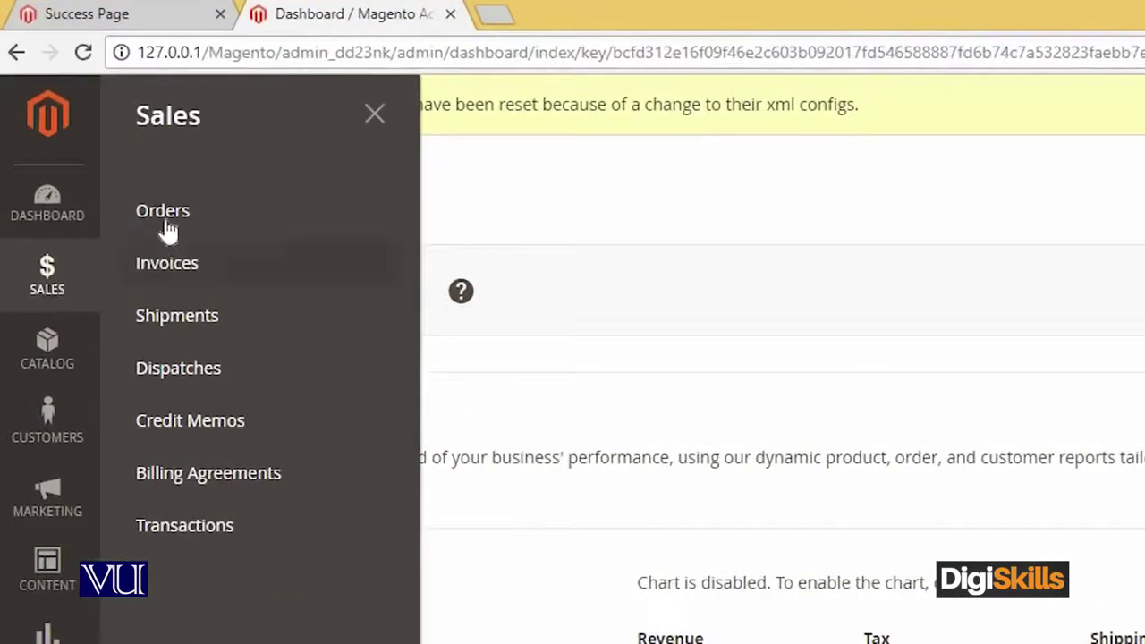
- Review the five orders' statuses in the Orders grid and open pending order 000000005
click(170, 219)
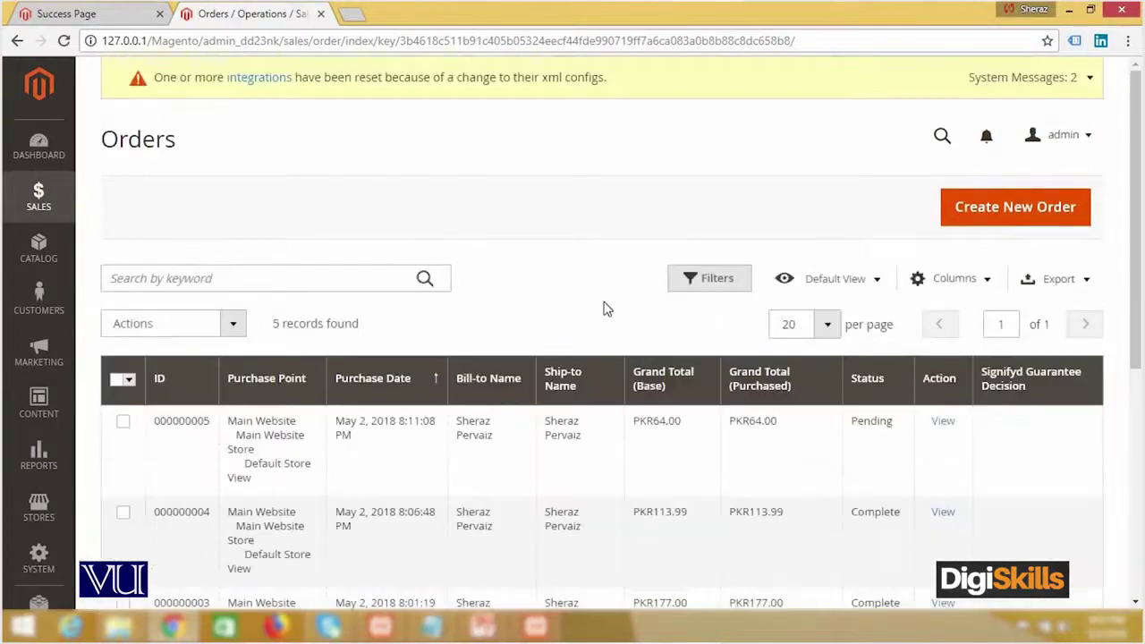
scroll(604, 308, down, 5)
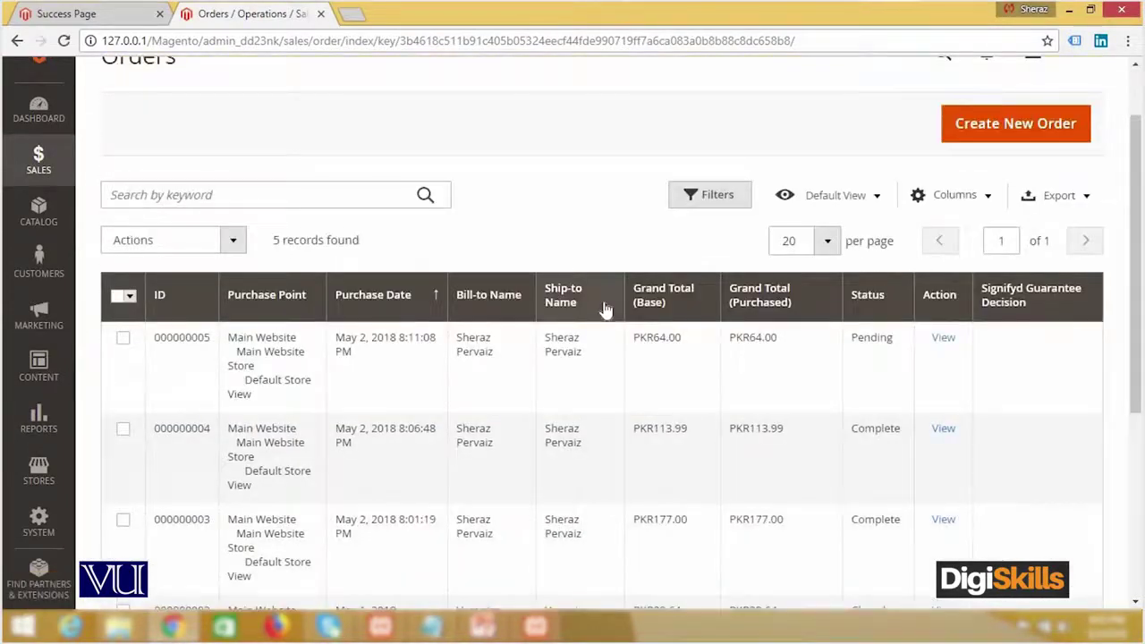
scroll(603, 308, down, 2)
scroll(603, 309, up, 6)
scroll(603, 309, down, 3)
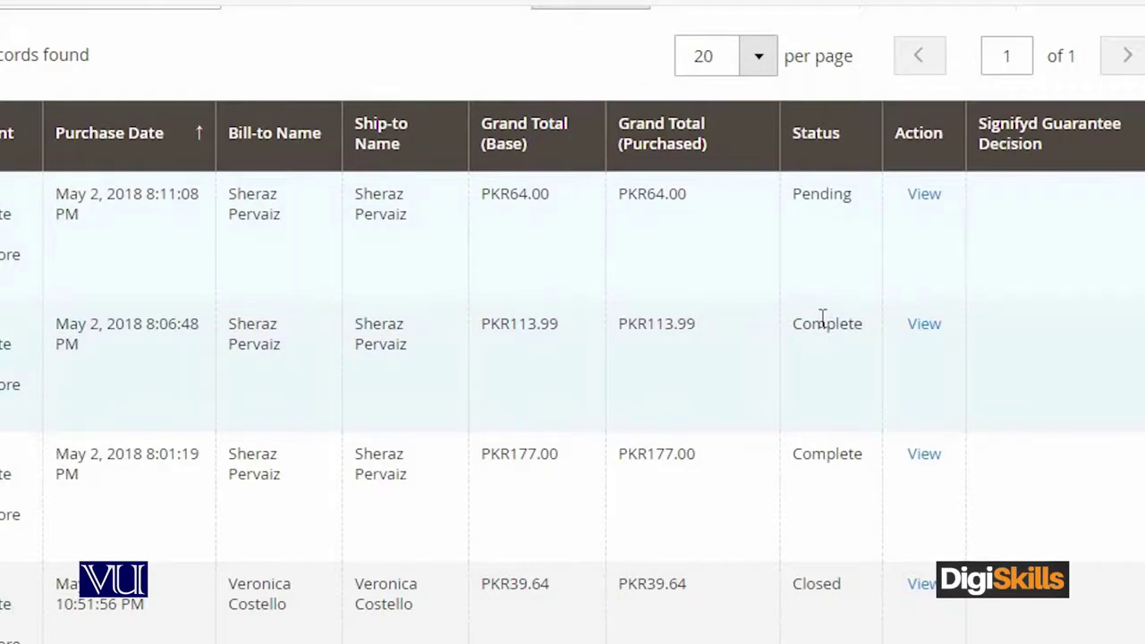
scroll(823, 317, down, 3)
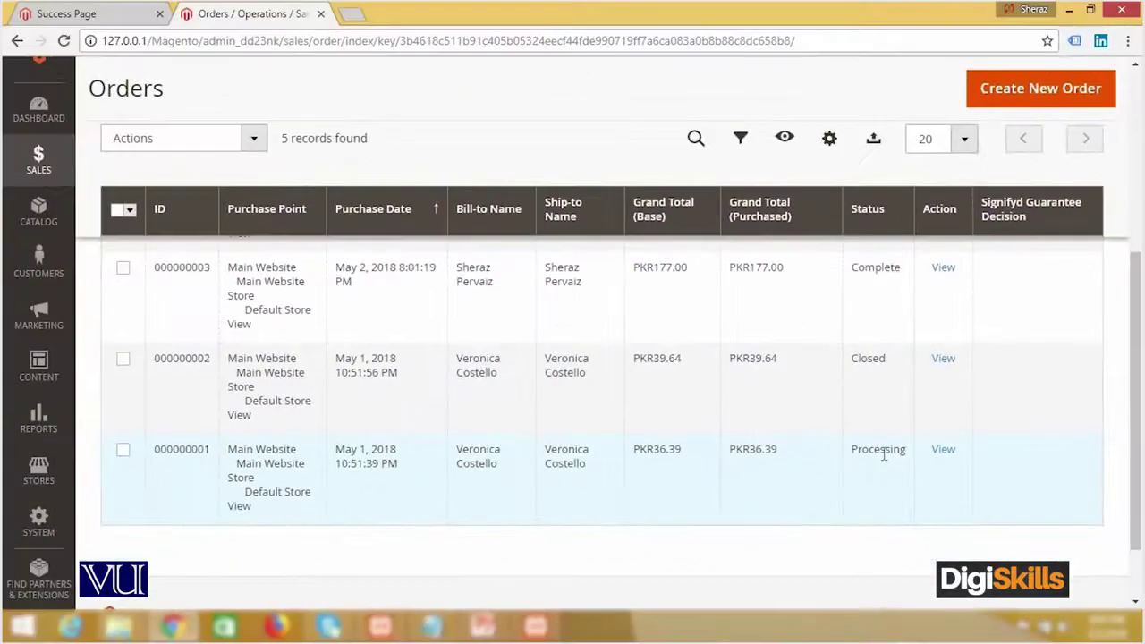
scroll(885, 421, up, 5)
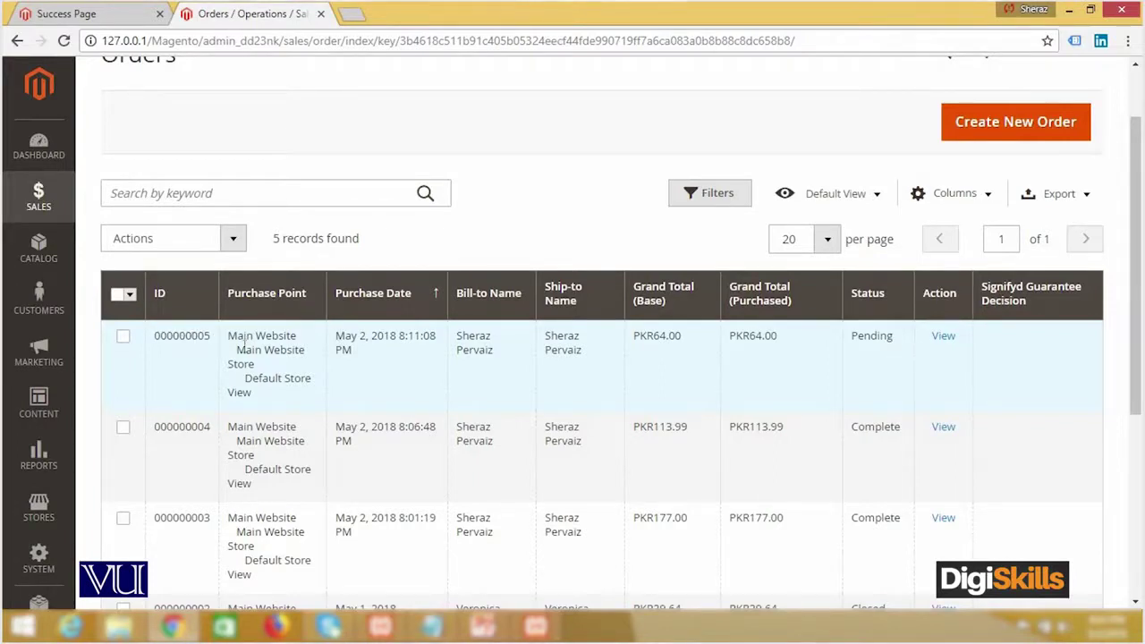
click(939, 344)
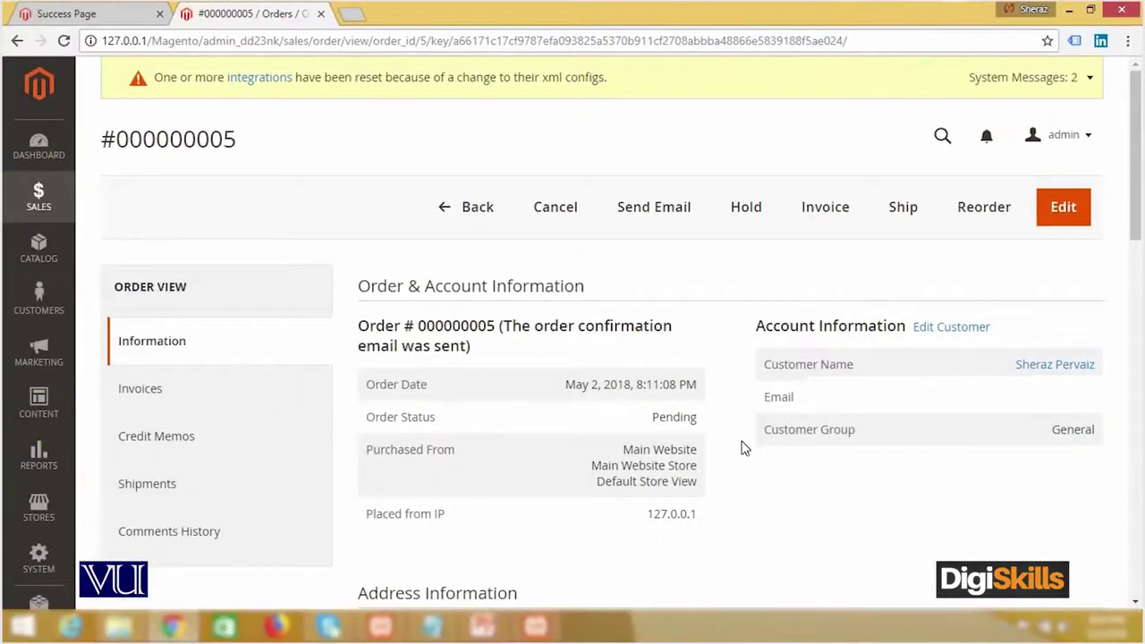
- Check order #000000005's PKR64.00 total and its status options, leaving it Pending
scroll(741, 447, down, 4)
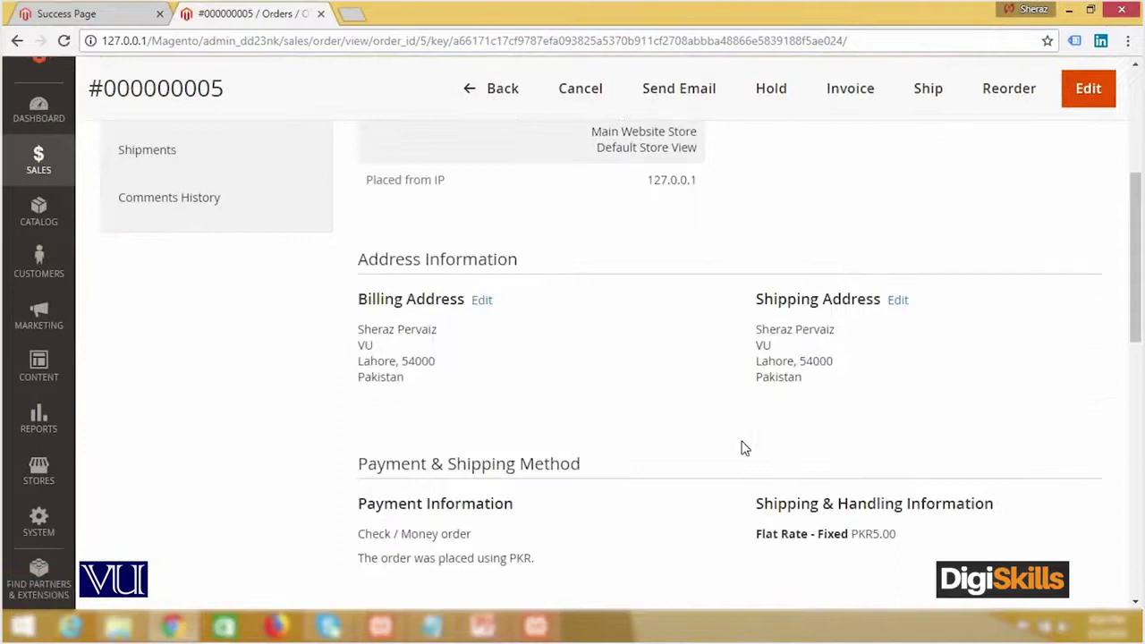
scroll(740, 447, down, 4)
scroll(742, 449, down, 3)
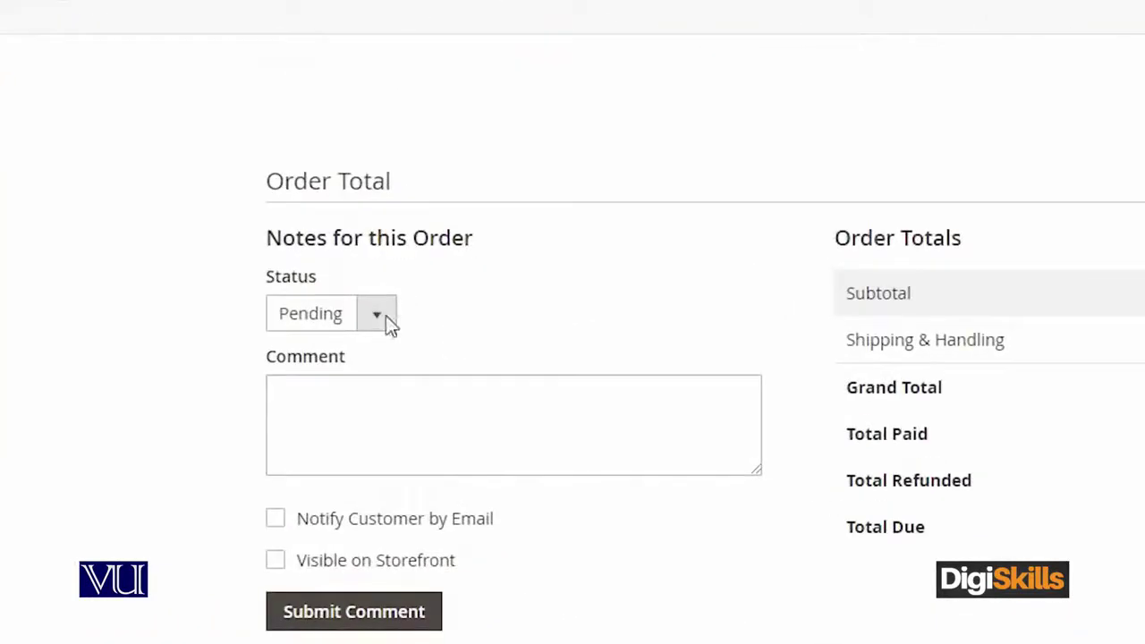
click(427, 314)
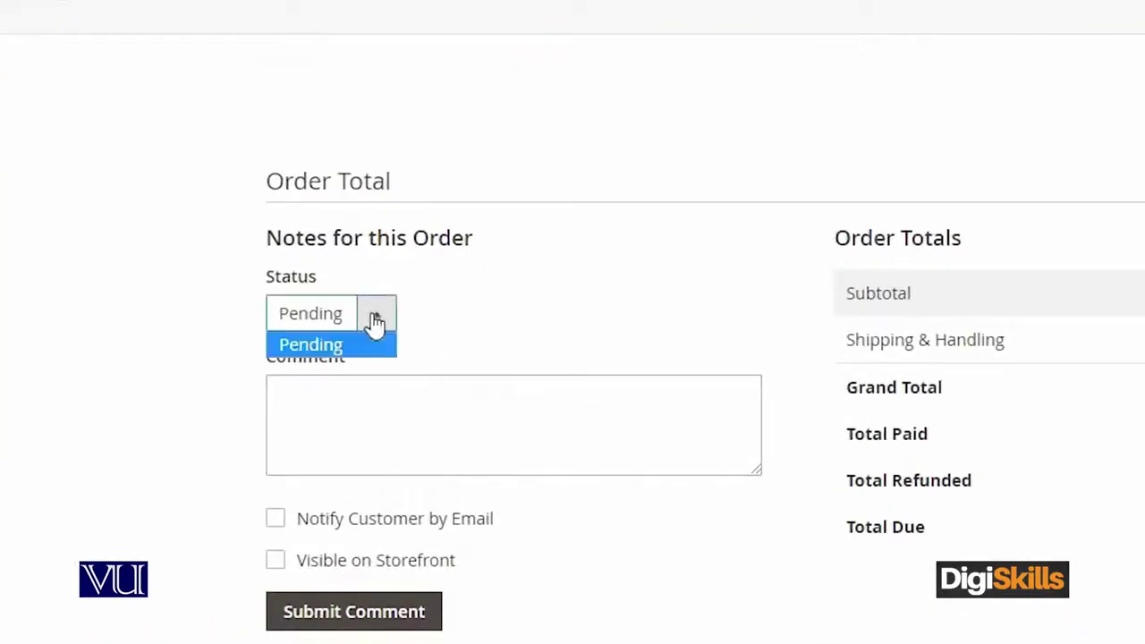
click(593, 314)
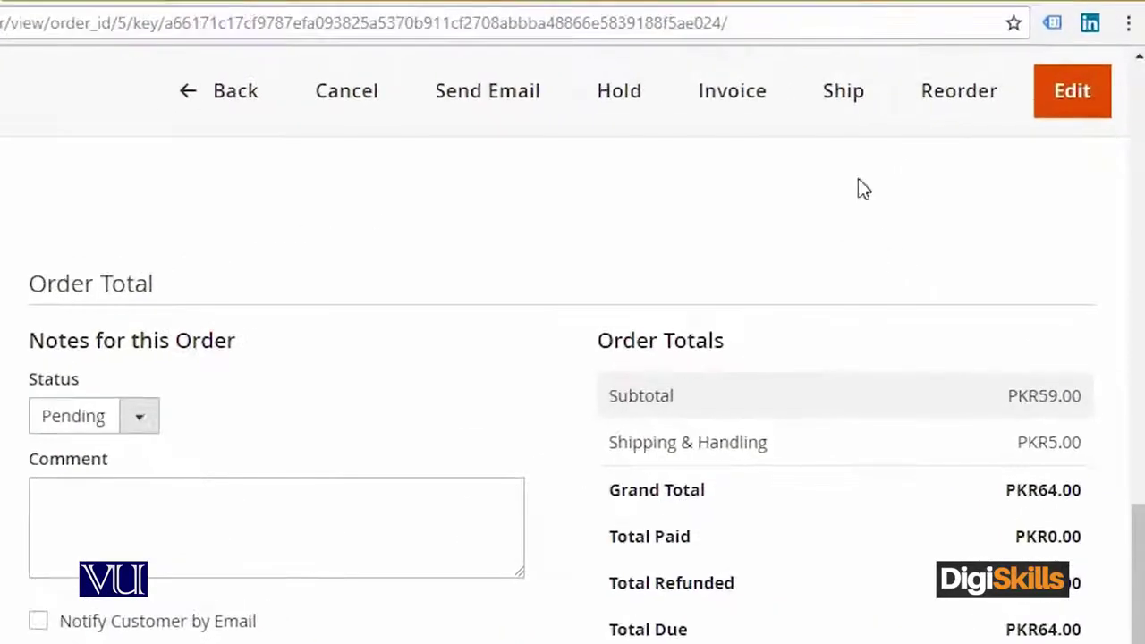
- Submit a shipment for the Fusion Backpack on order #000000005
click(843, 93)
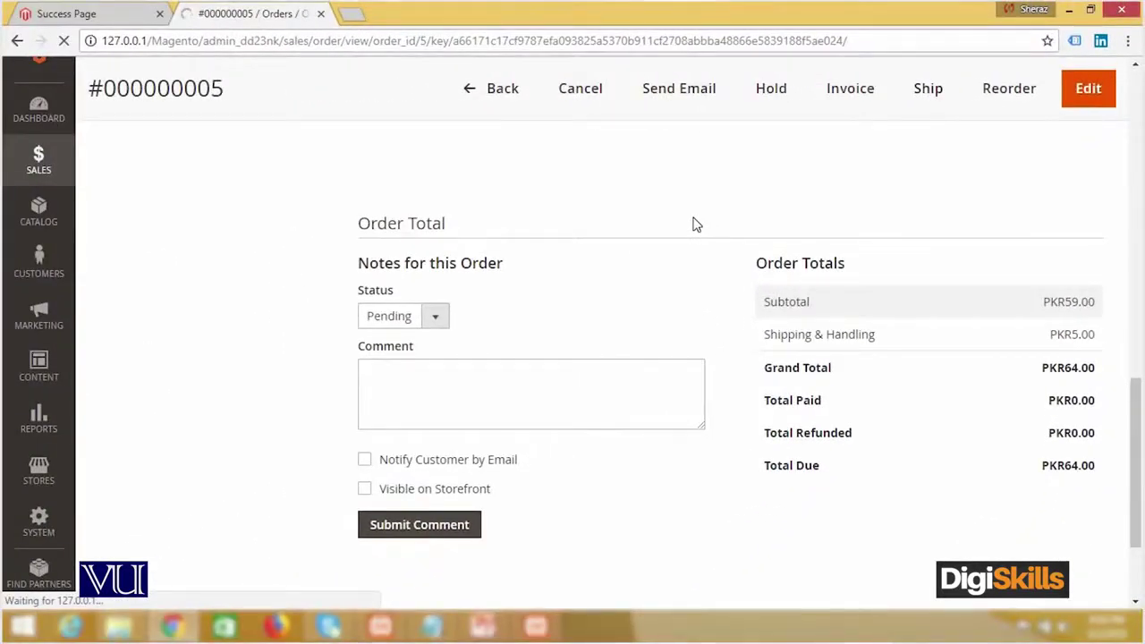
scroll(696, 223, down, 4)
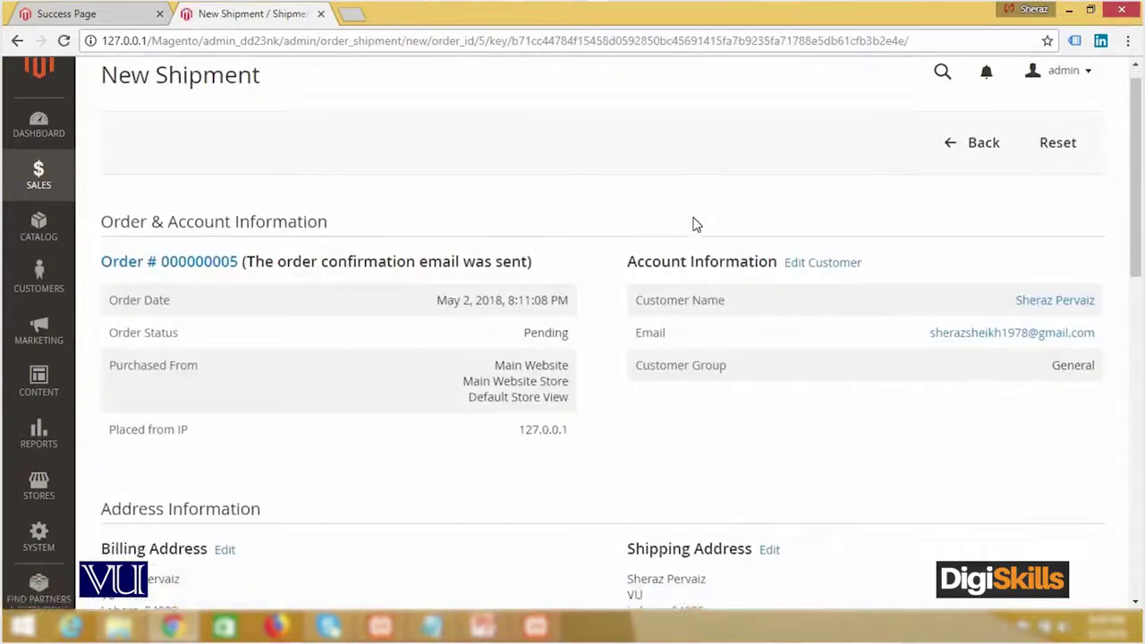
scroll(696, 224, down, 3)
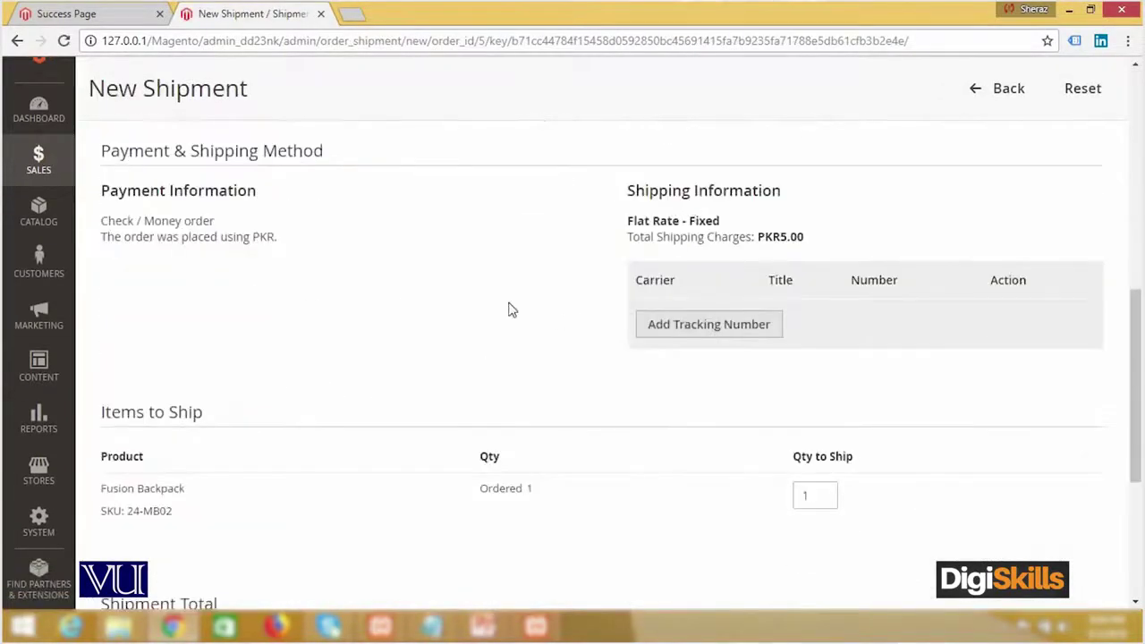
scroll(506, 307, down, 1)
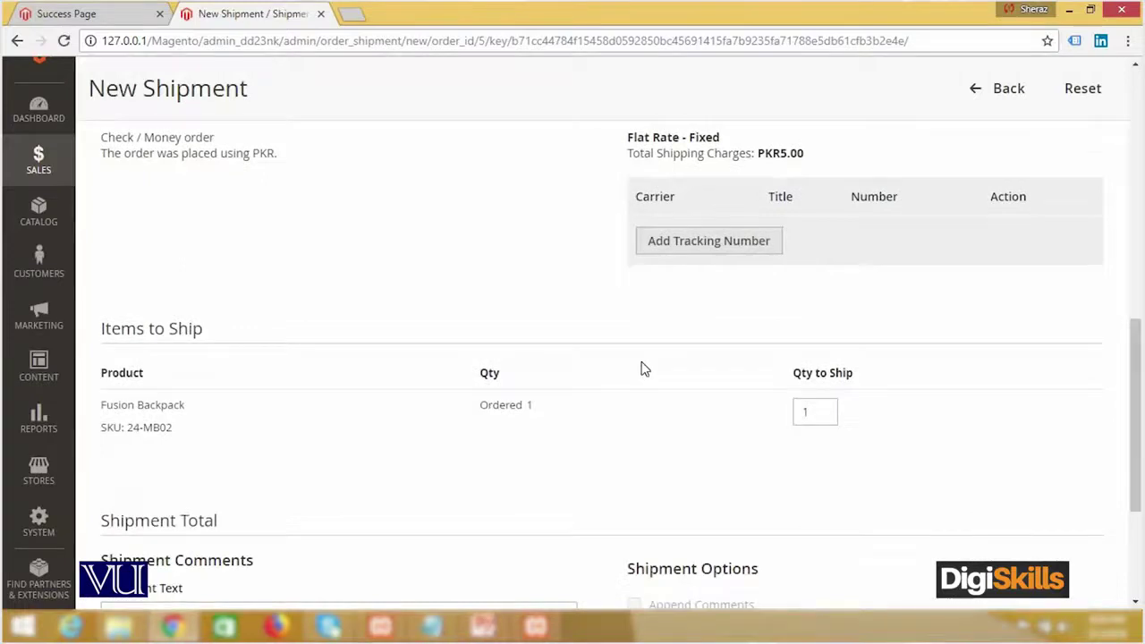
scroll(642, 376, down, 3)
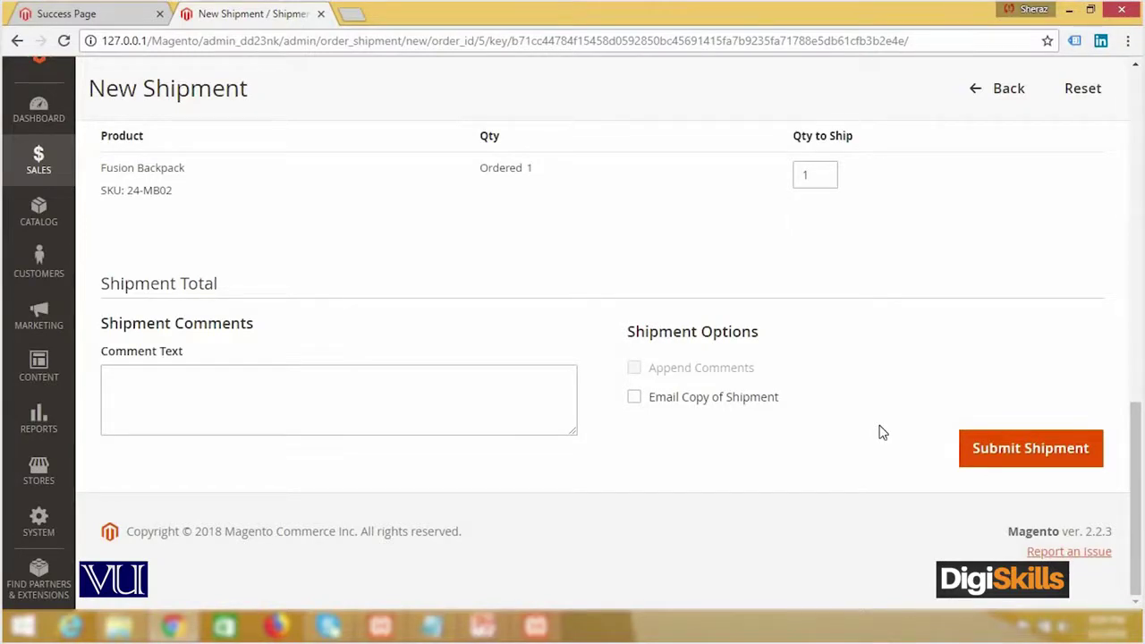
click(1013, 463)
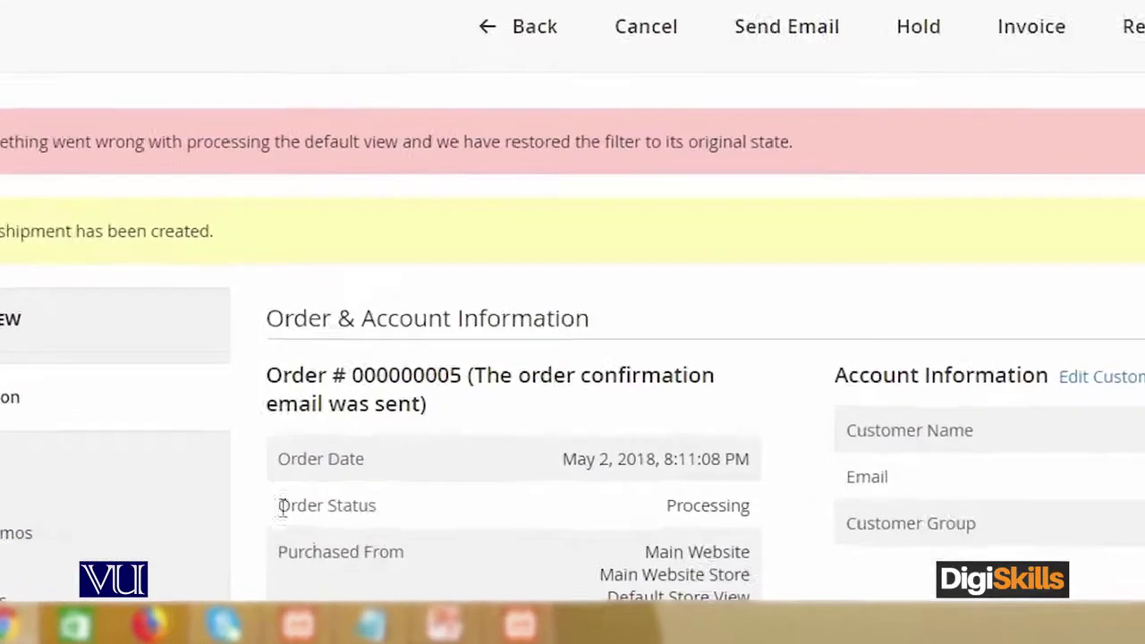
drag(282, 507, 760, 523)
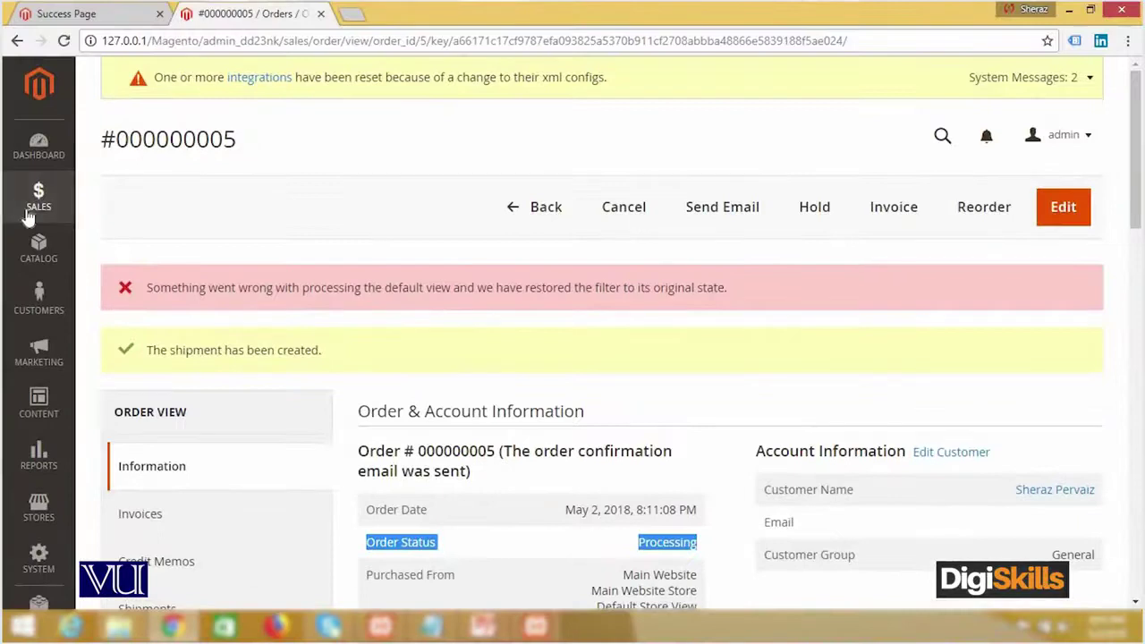
click(29, 215)
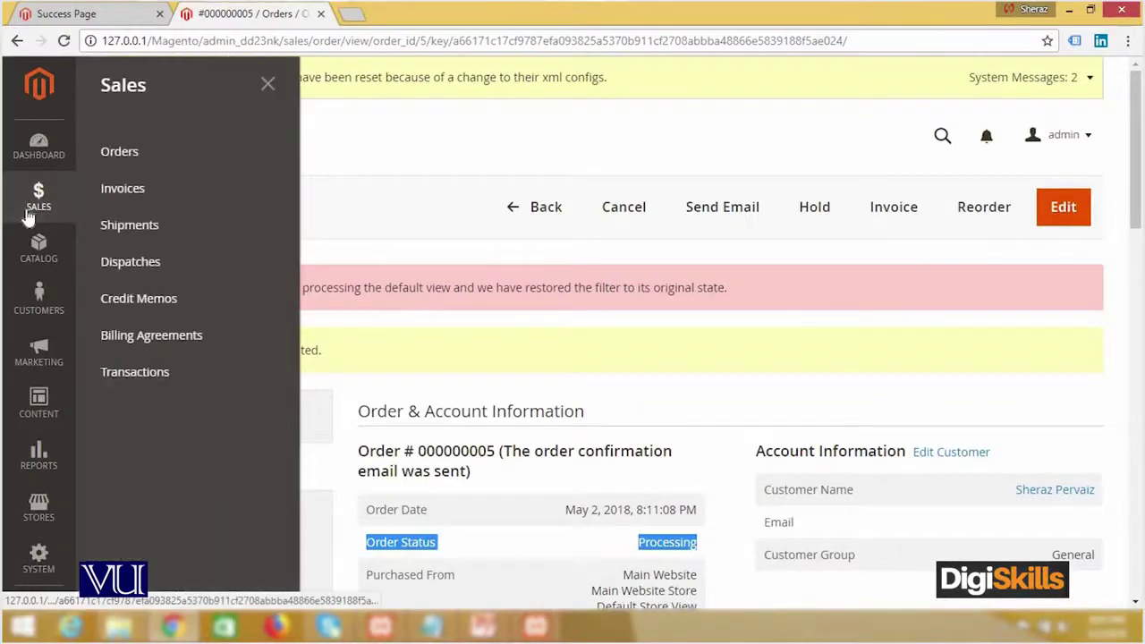
click(149, 165)
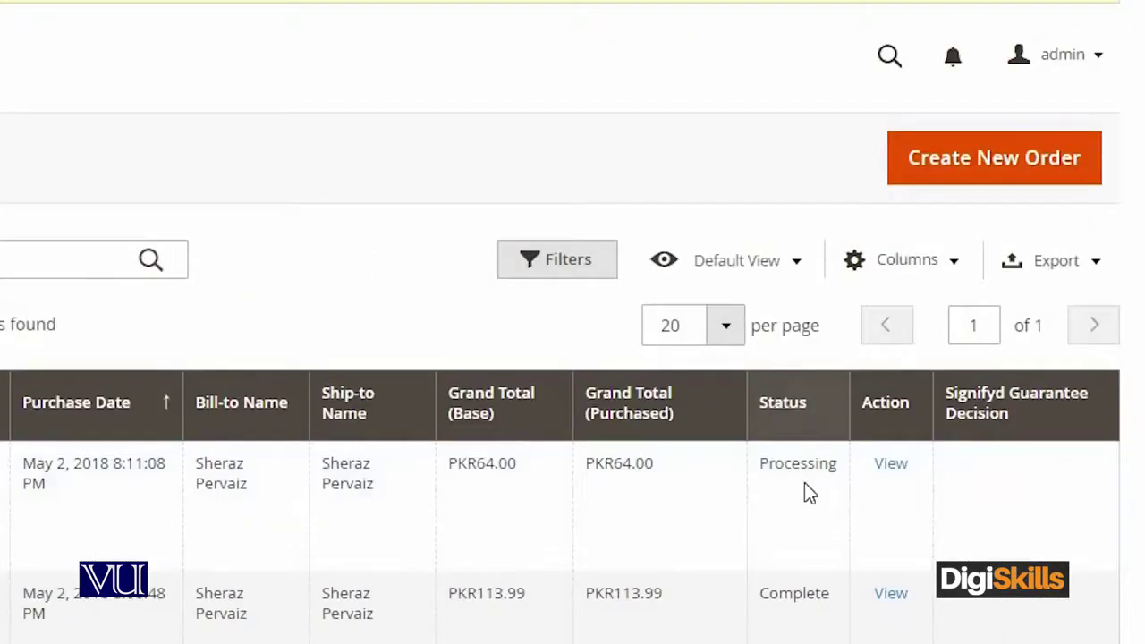
click(895, 469)
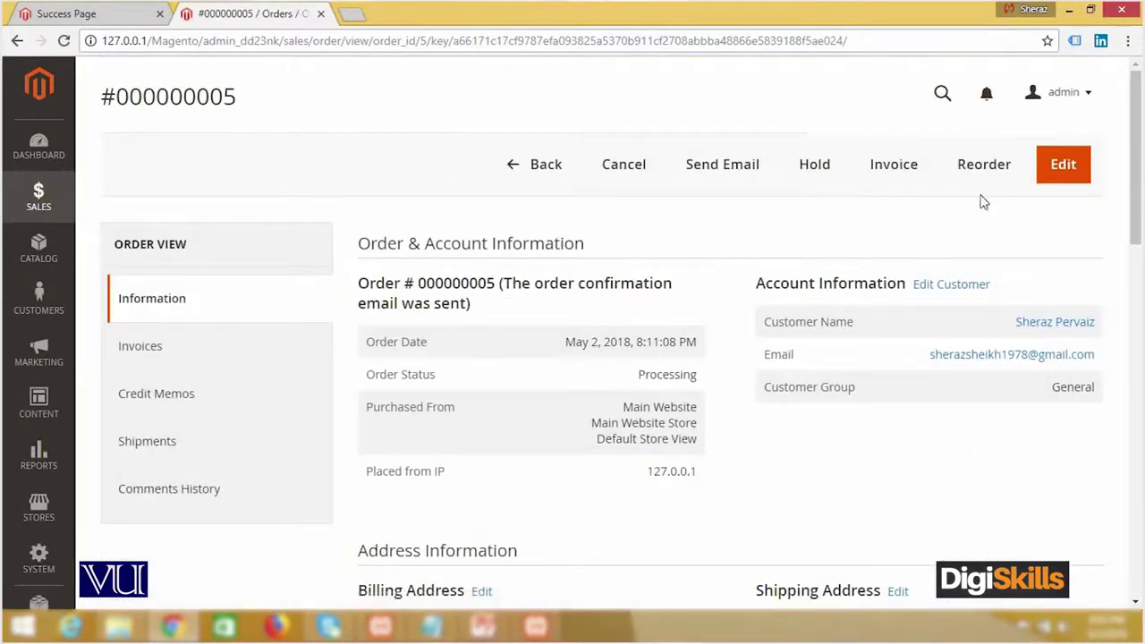
click(887, 172)
click(954, 224)
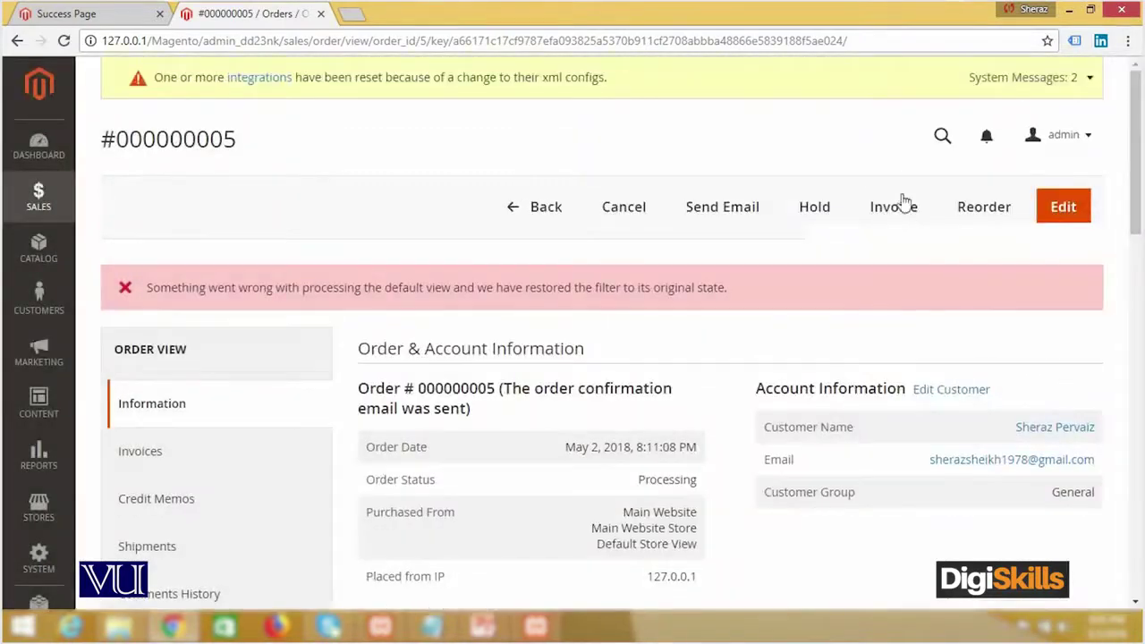
click(904, 206)
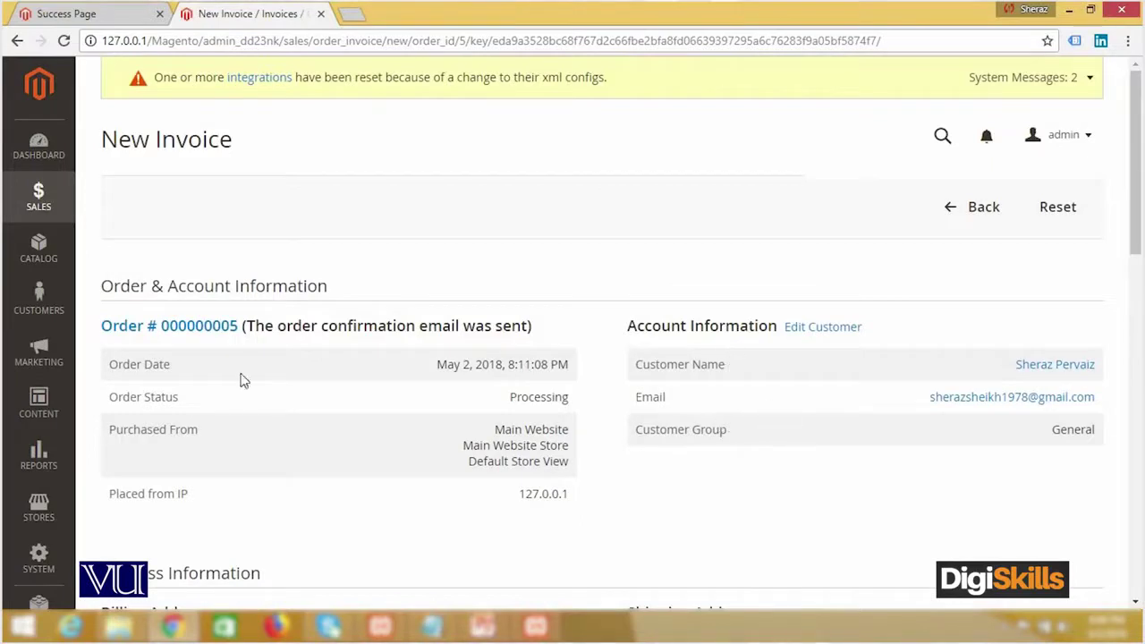
- Submit the PKR64.00 invoice for order #000000005
scroll(179, 398, down, 10)
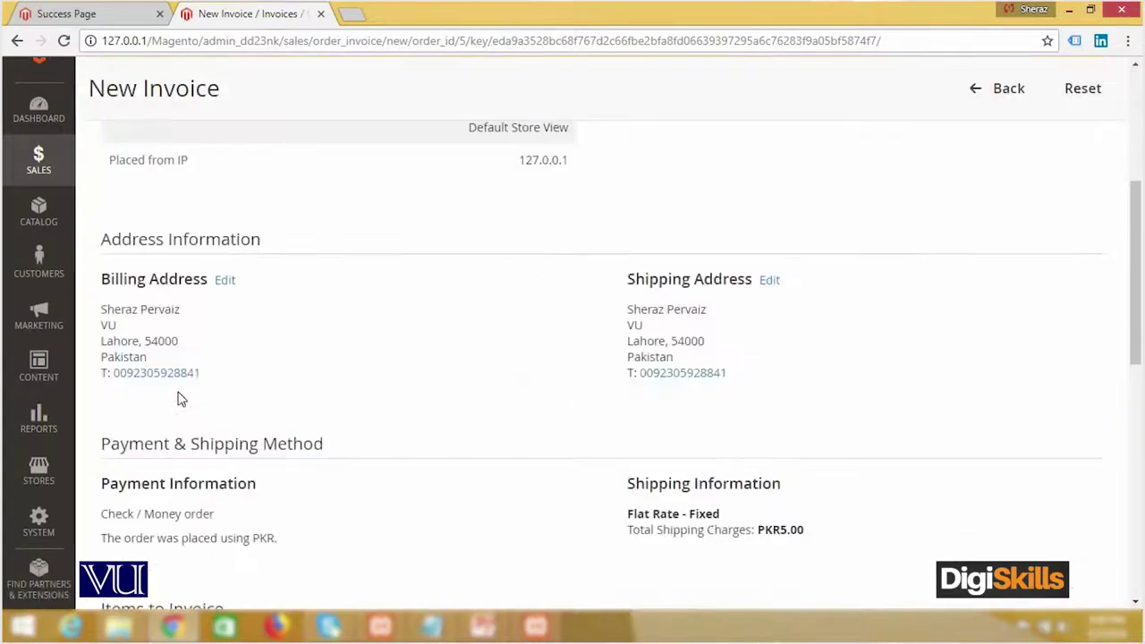
scroll(187, 399, down, 4)
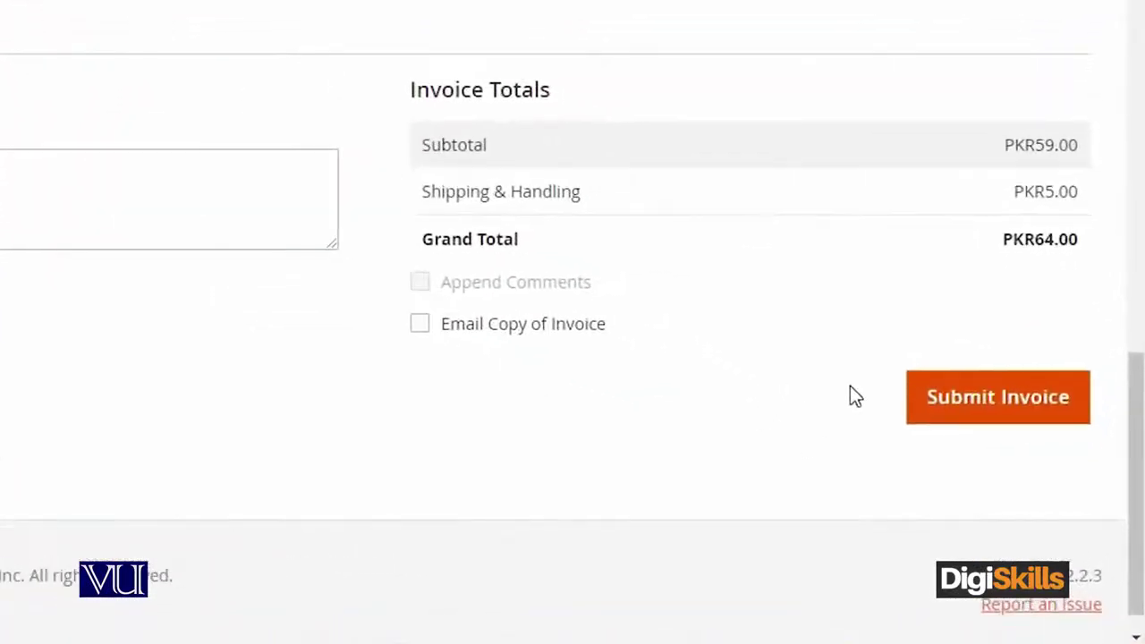
click(945, 413)
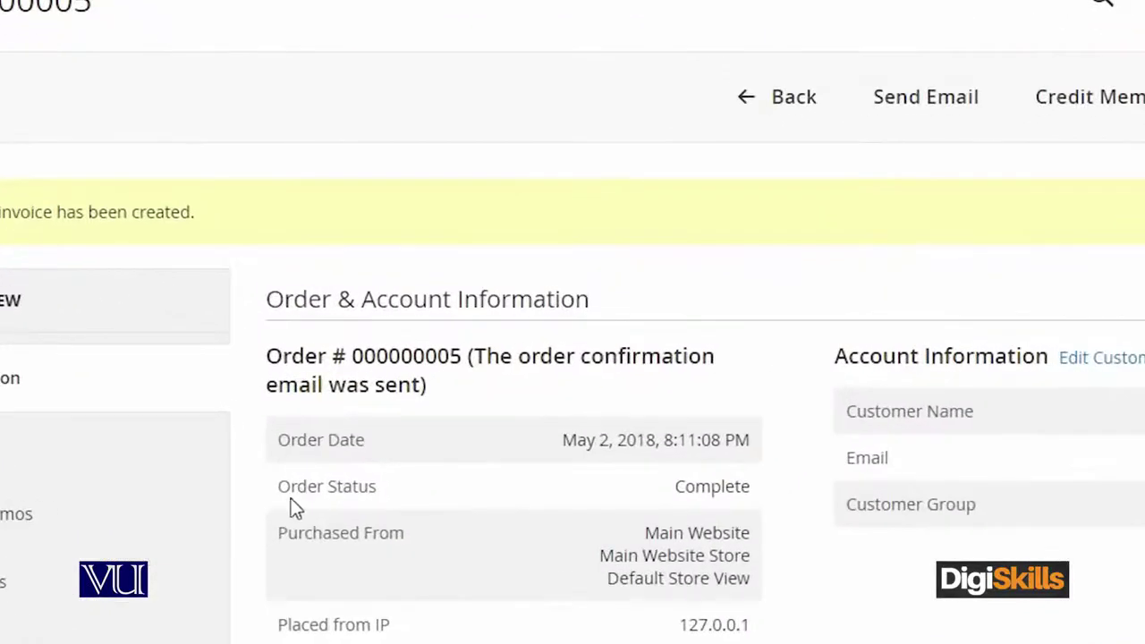
drag(280, 487, 562, 490)
drag(727, 487, 761, 498)
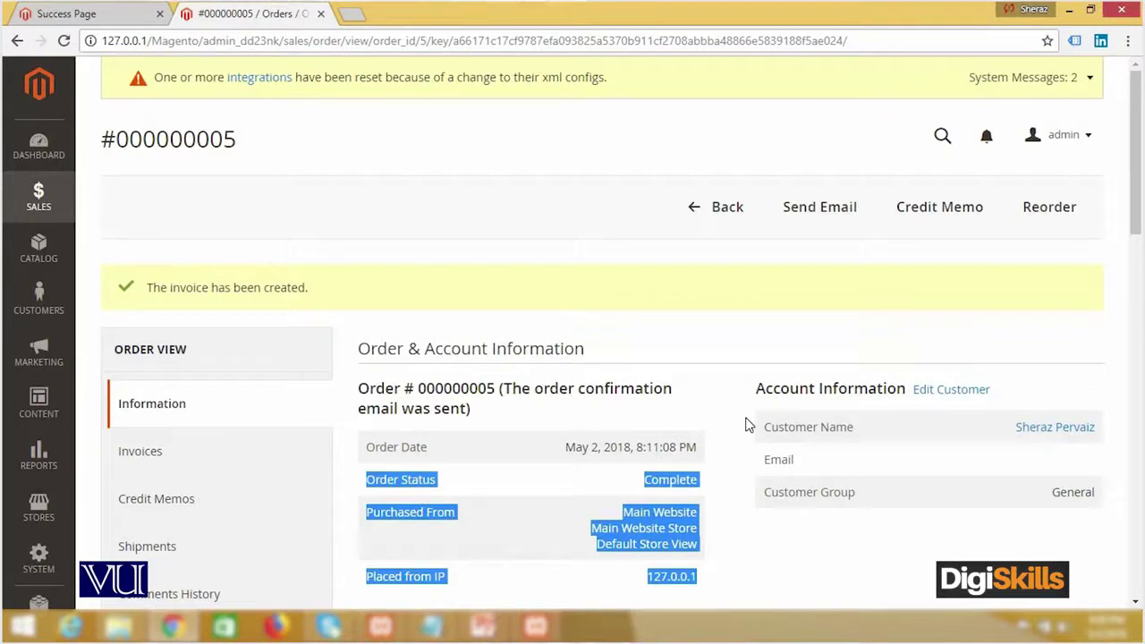
click(735, 498)
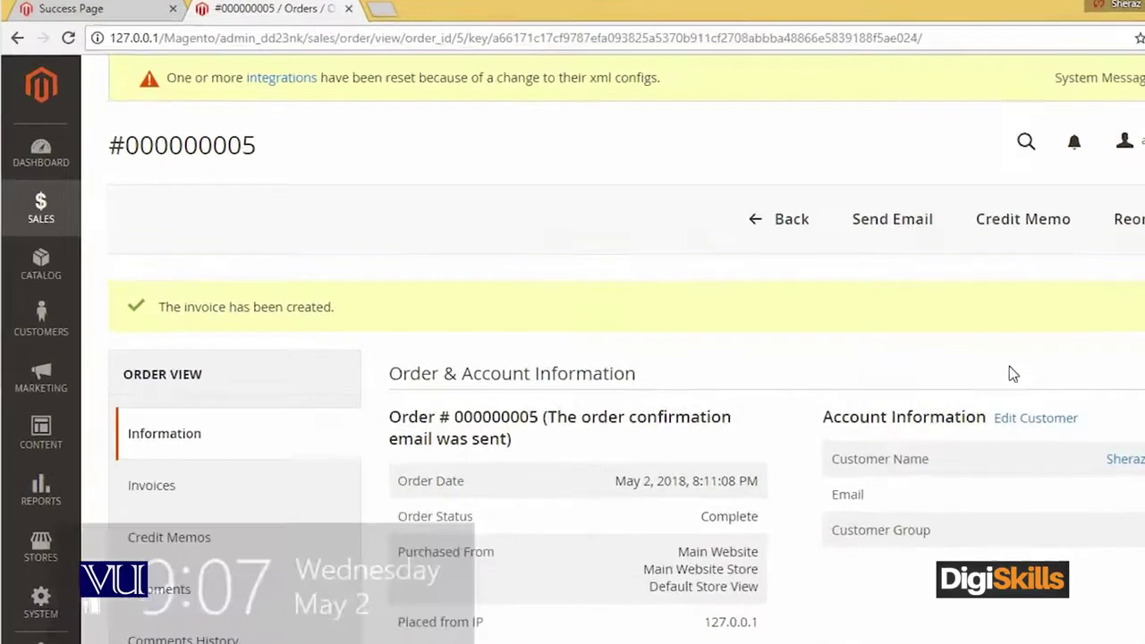
click(41, 206)
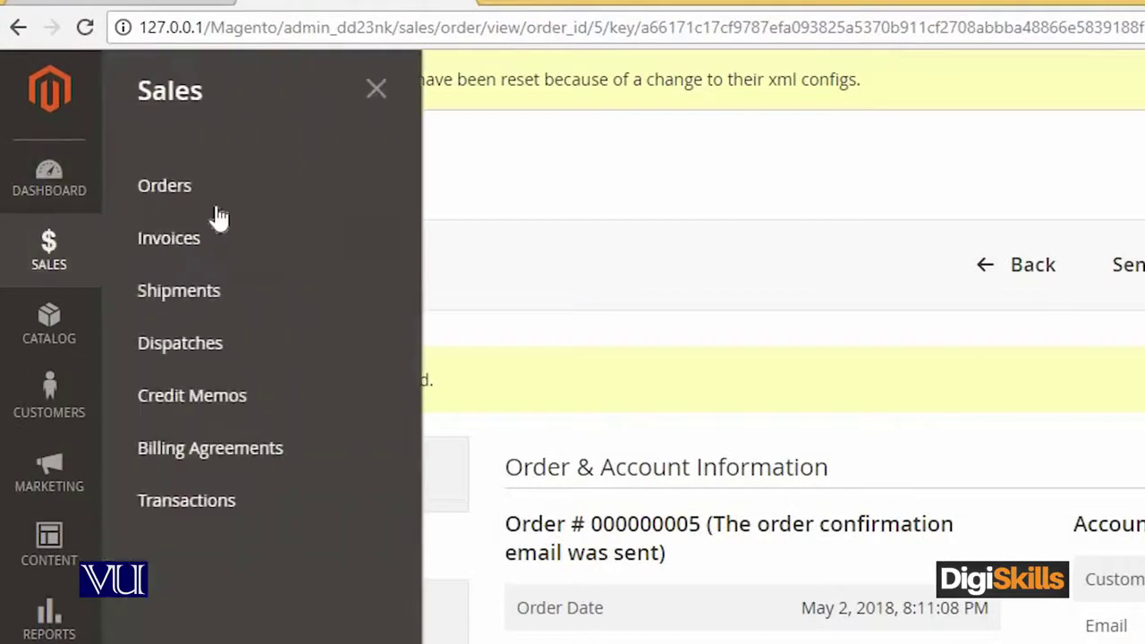
- Confirm order 000000005 is listed as Complete at PKR64.00, then return to the Dashboard
click(227, 185)
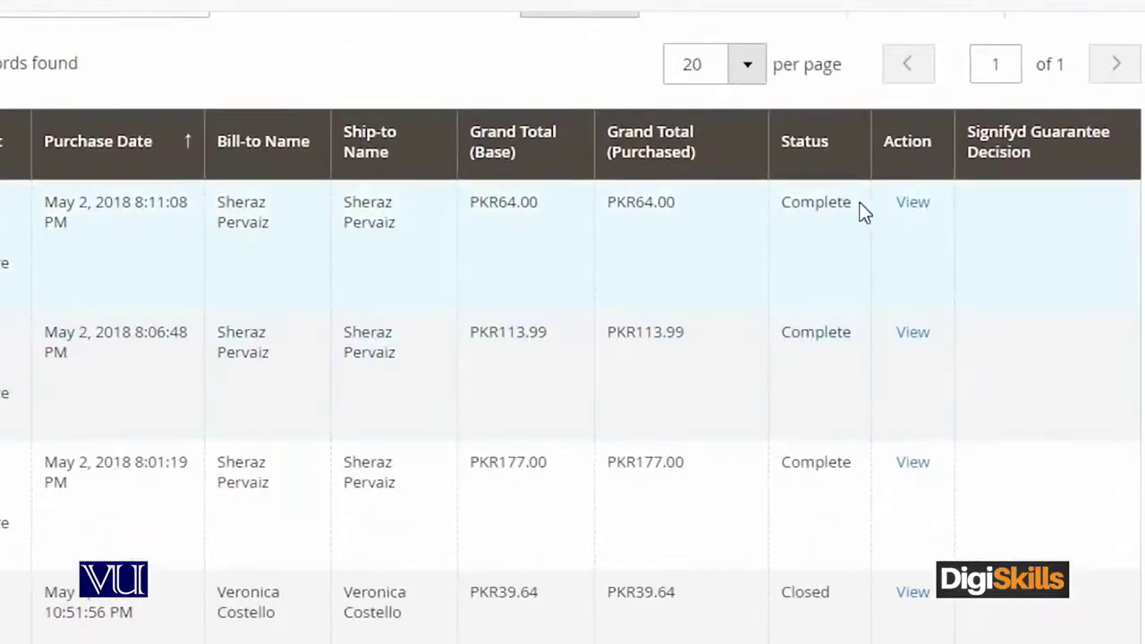
double_click(783, 206)
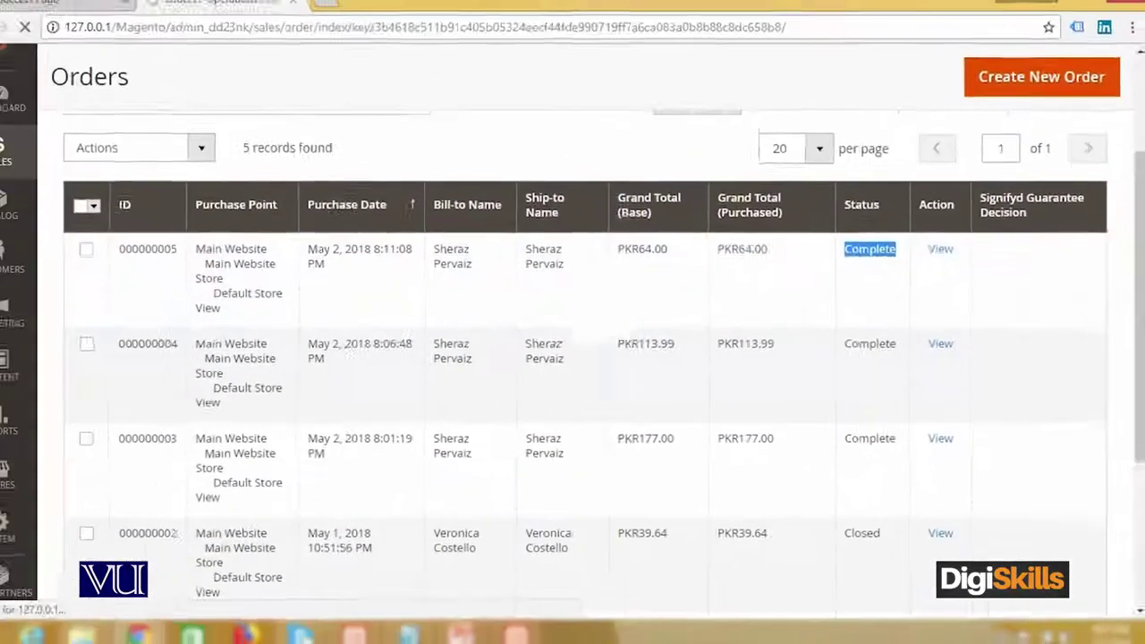
click(44, 130)
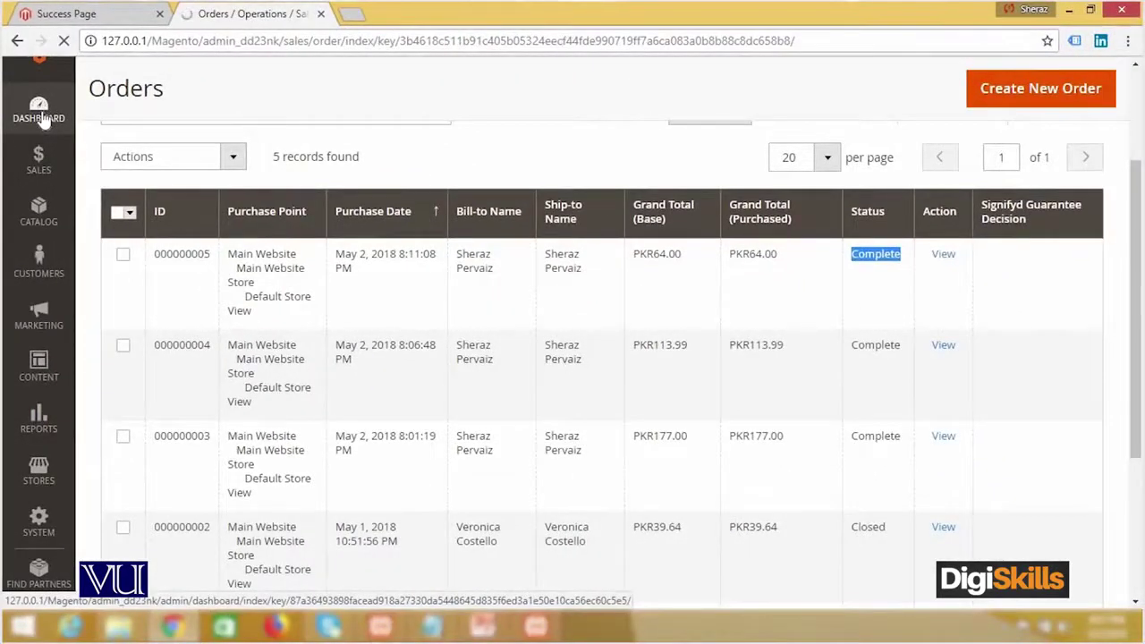
- Scroll the dashboard to verify lifetime sales of PKR353.99 and quantity 5
scroll(361, 309, down, 3)
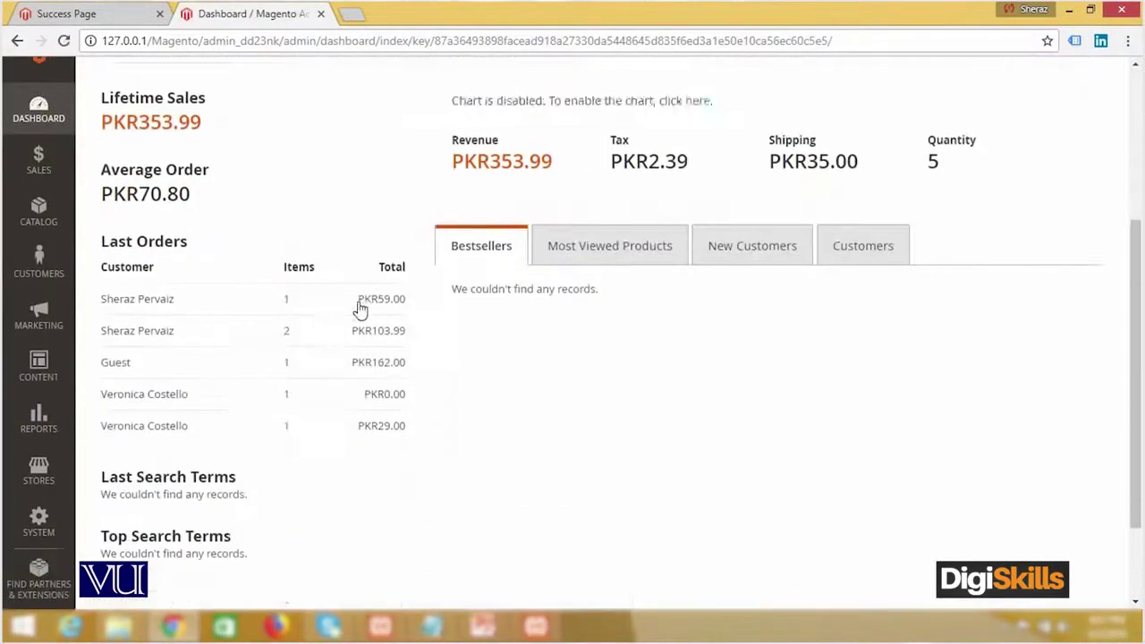
scroll(361, 309, down, 1)
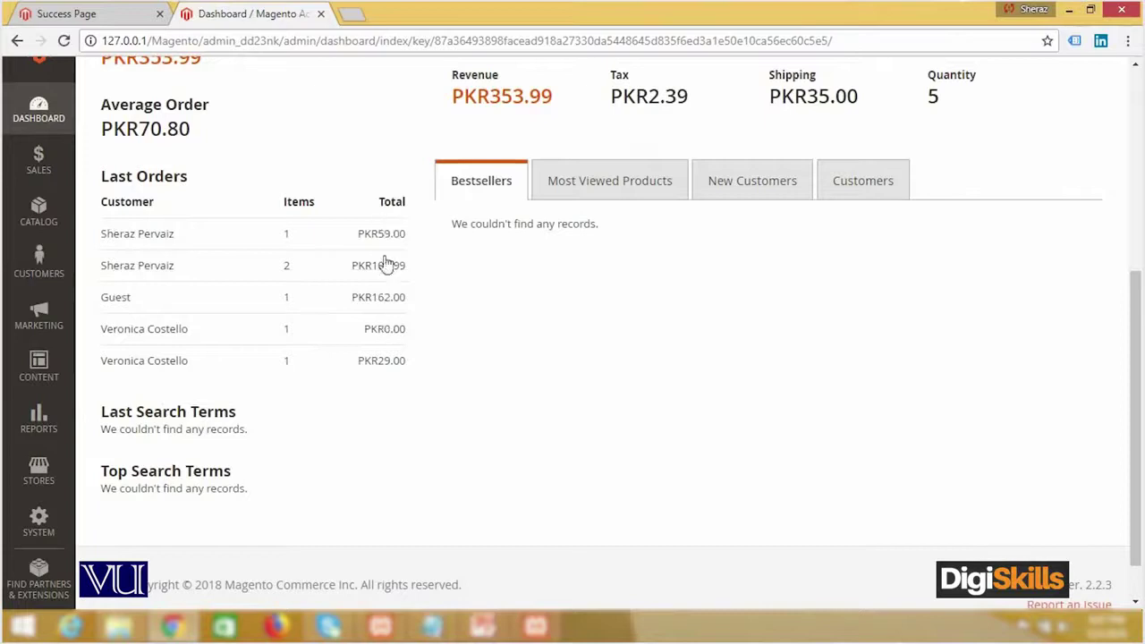
scroll(457, 340, up, 1)
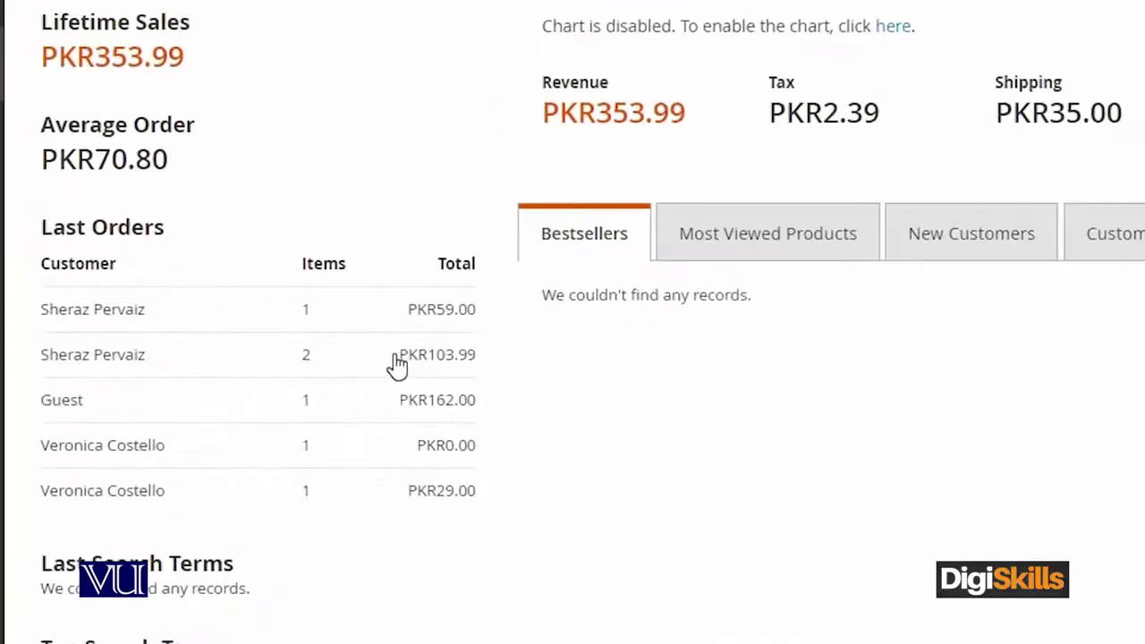
scroll(721, 413, down, 3)
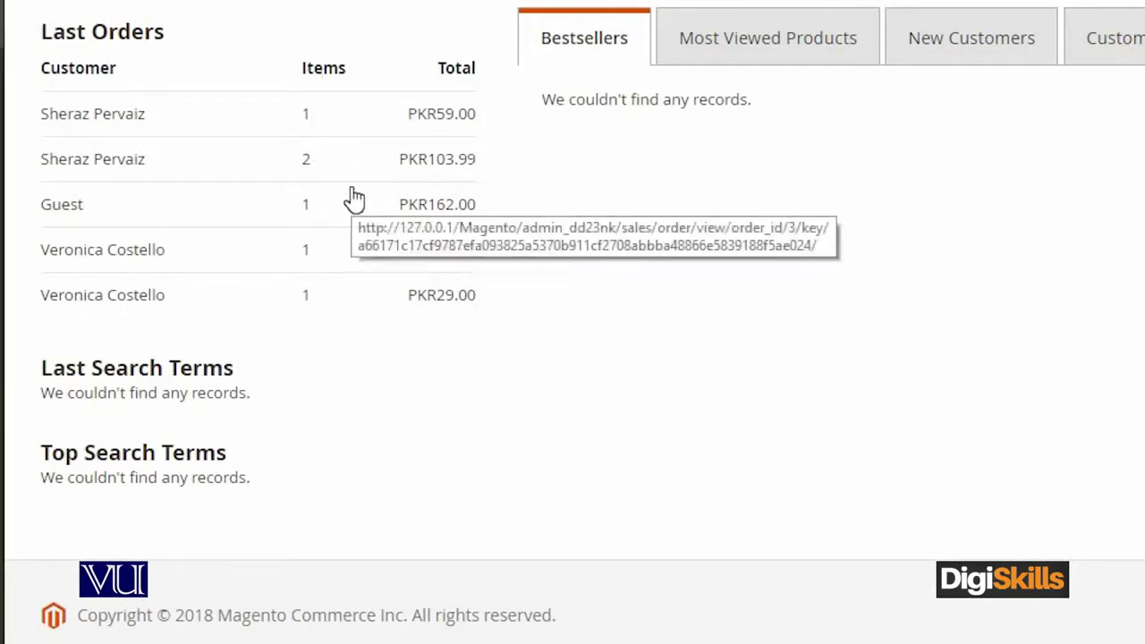
scroll(354, 199, up, 4)
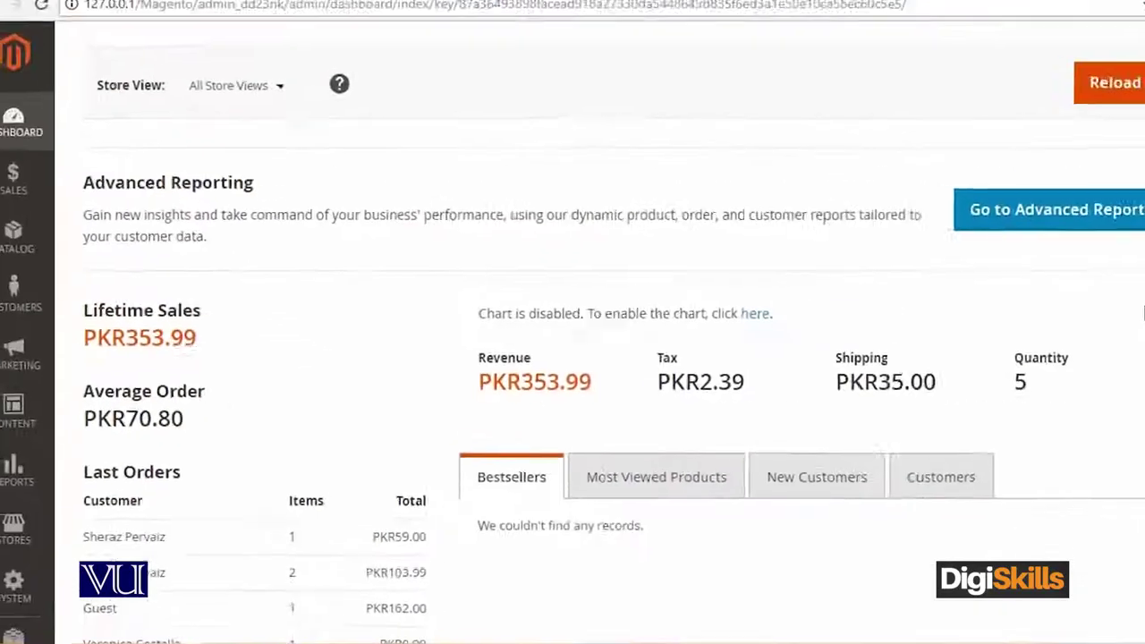